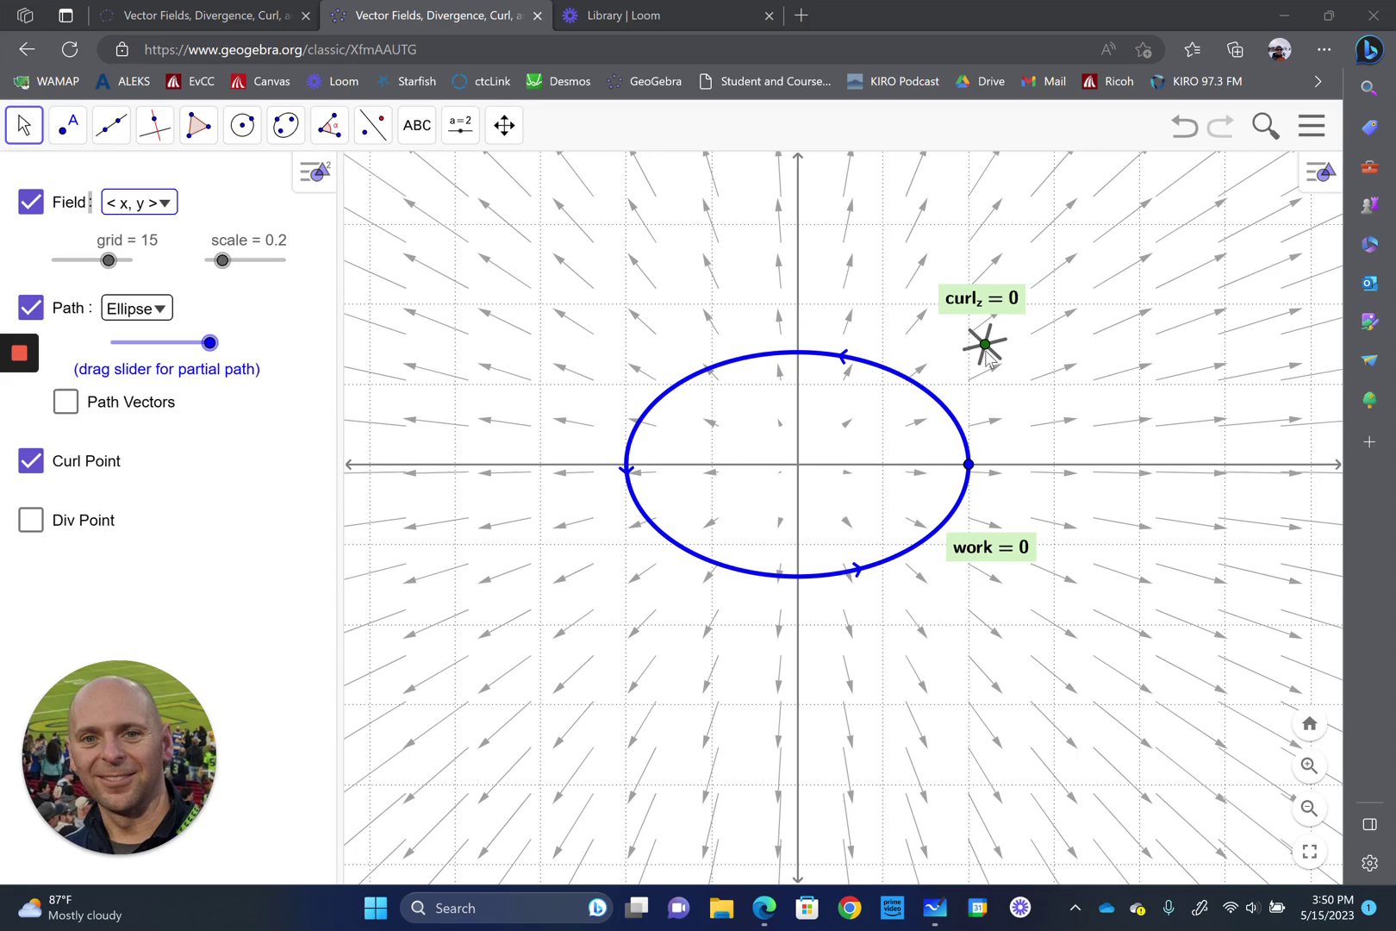
Sample curl at a few spots in the < x, y > field, nudge the ellipse, and leave the curl point upper left; curl and work stay 0
{"action": "left_click_drag", "start_coordinate": [987, 347], "coordinate": [1136, 240]}
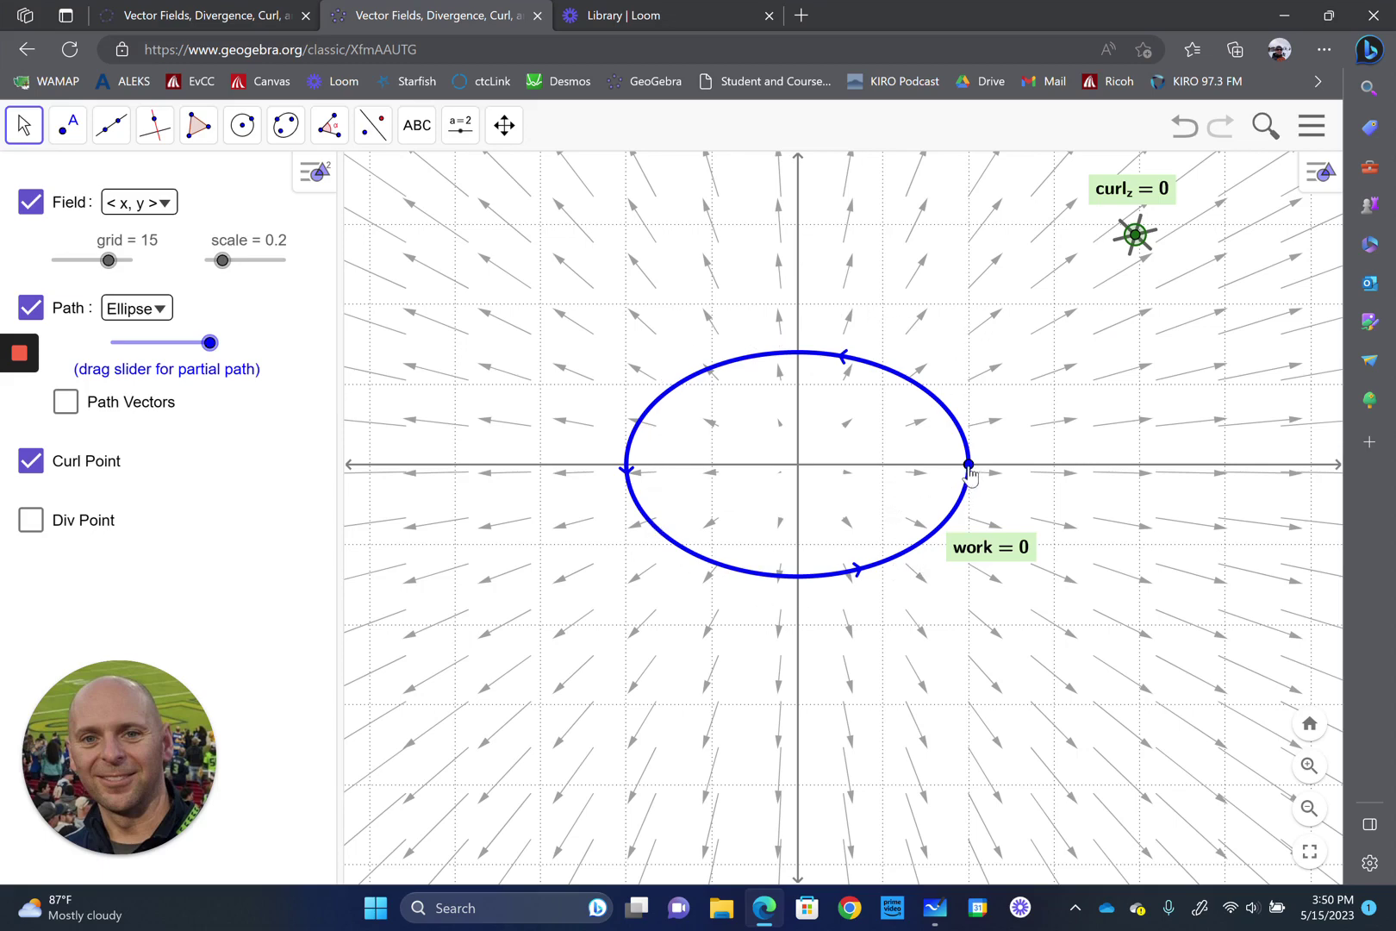
{"action": "mouse_move", "coordinate": [968, 466]}
{"action": "left_mouse_down"}
{"action": "mouse_move", "coordinate": [882, 352]}
{"action": "mouse_move", "coordinate": [810, 299]}
{"action": "mouse_move", "coordinate": [1204, 317]}
{"action": "mouse_move", "coordinate": [1215, 652]}
{"action": "mouse_move", "coordinate": [1003, 725]}
{"action": "mouse_move", "coordinate": [879, 735]}
{"action": "mouse_move", "coordinate": [776, 646]}
{"action": "mouse_move", "coordinate": [823, 431]}
{"action": "mouse_move", "coordinate": [935, 482]}
{"action": "mouse_move", "coordinate": [974, 465]}
{"action": "left_mouse_up"}
{"action": "left_click_drag", "start_coordinate": [1135, 235], "coordinate": [556, 302]}
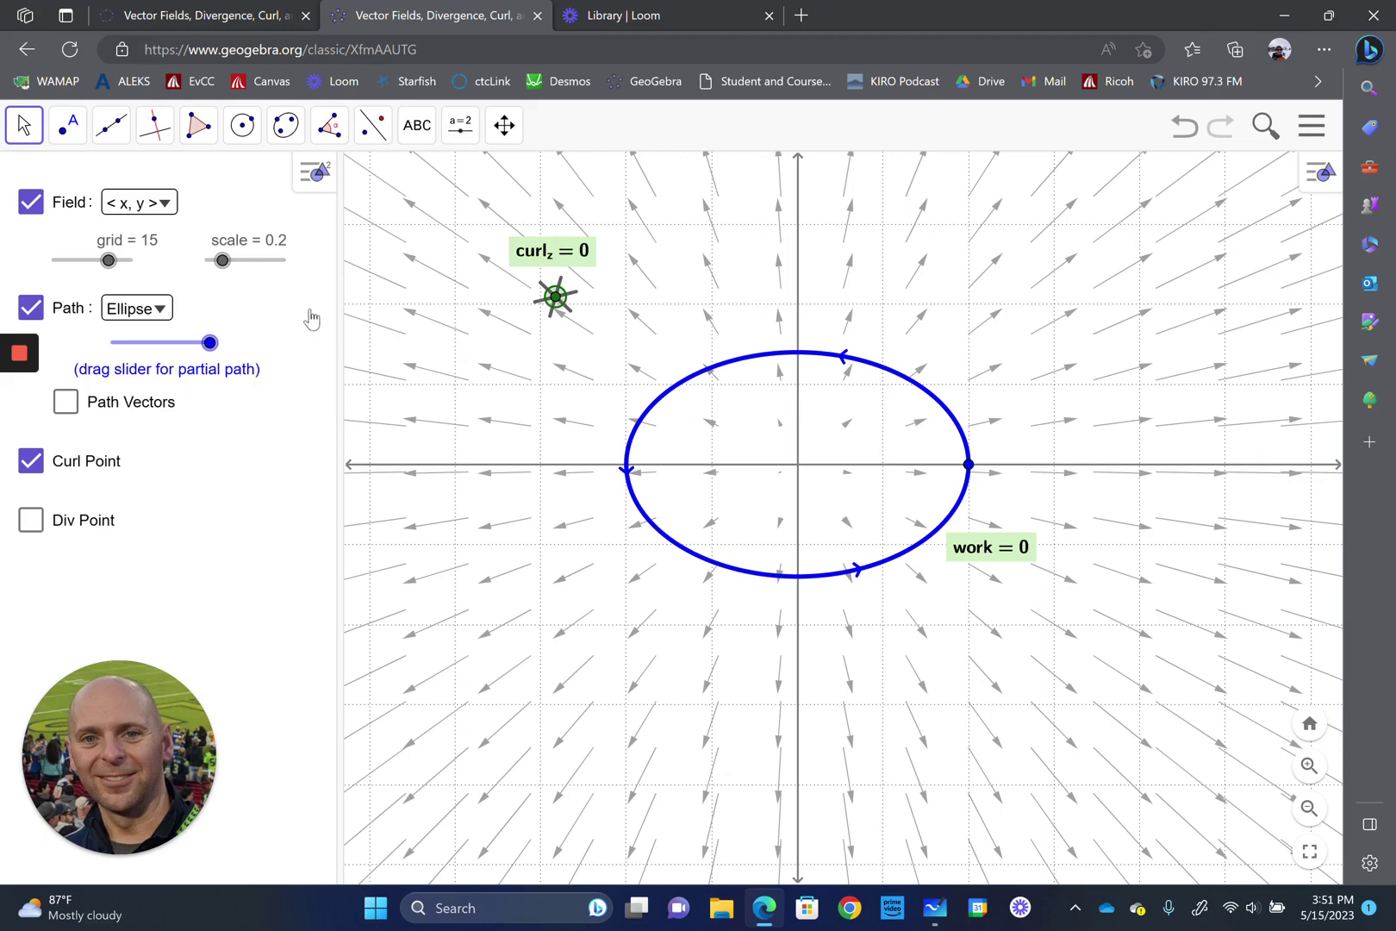
Switch the field to < -y, x > and sample curl below the ellipse and elsewhere; curl_z reads 2
{"action": "left_click", "coordinate": [158, 218]}
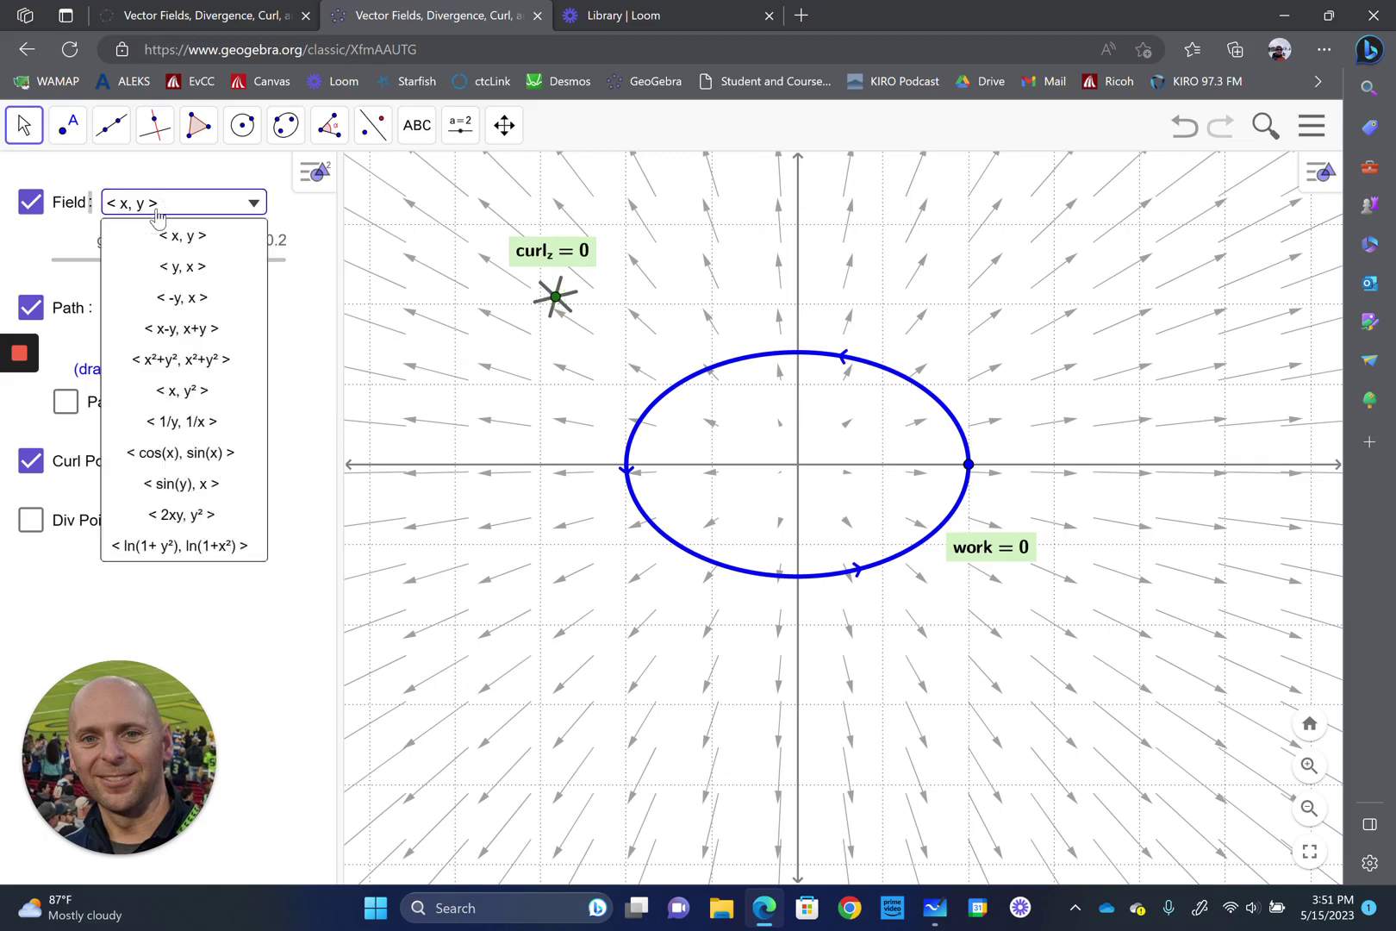
{"action": "left_click", "coordinate": [178, 300]}
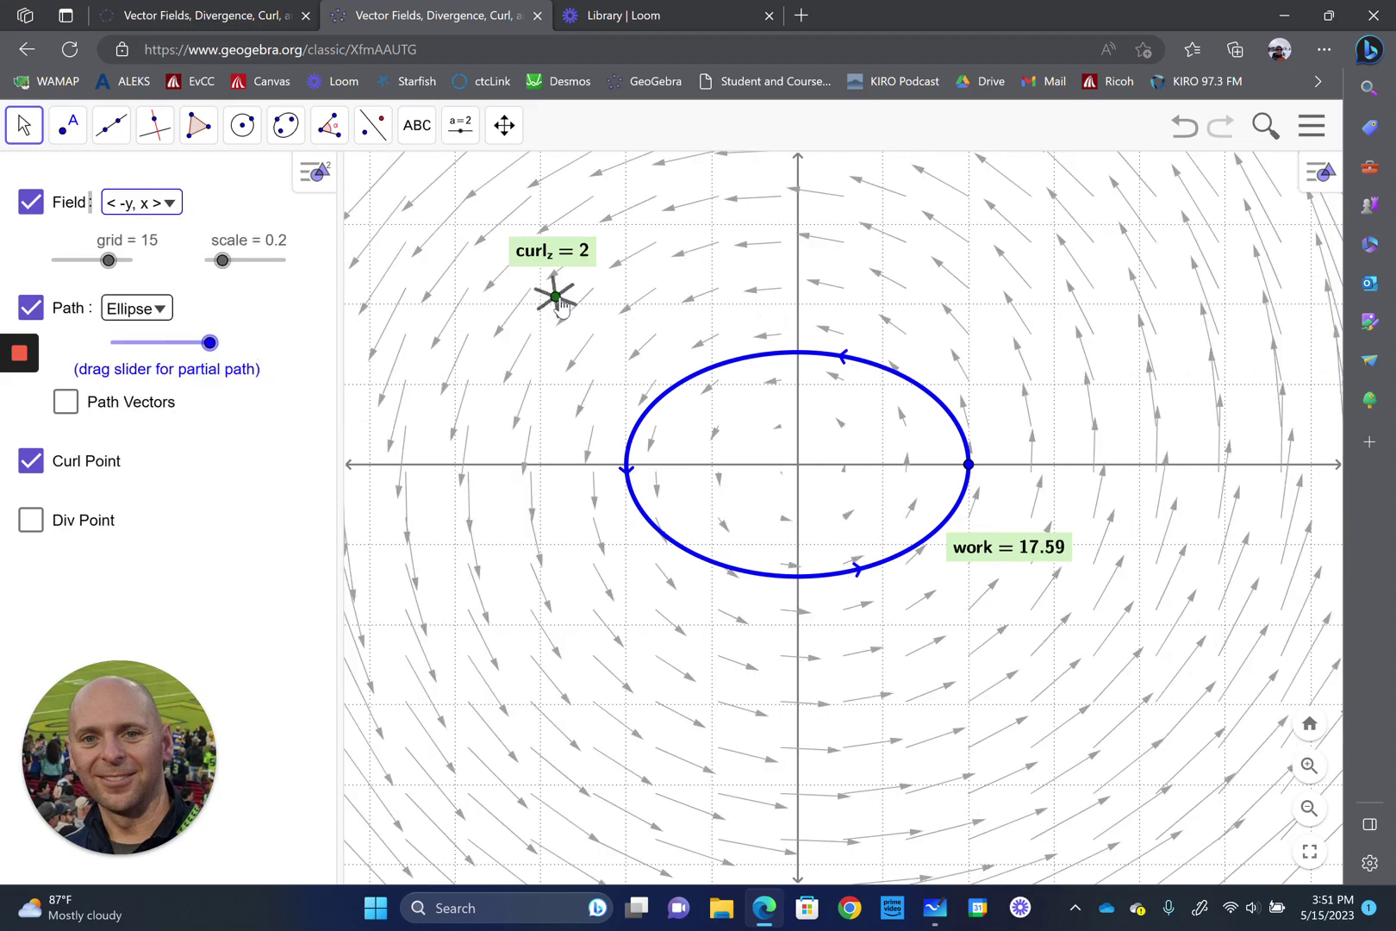
{"action": "left_click_drag", "start_coordinate": [560, 302], "coordinate": [974, 760]}
{"action": "left_click_drag", "start_coordinate": [1116, 737], "coordinate": [571, 719]}
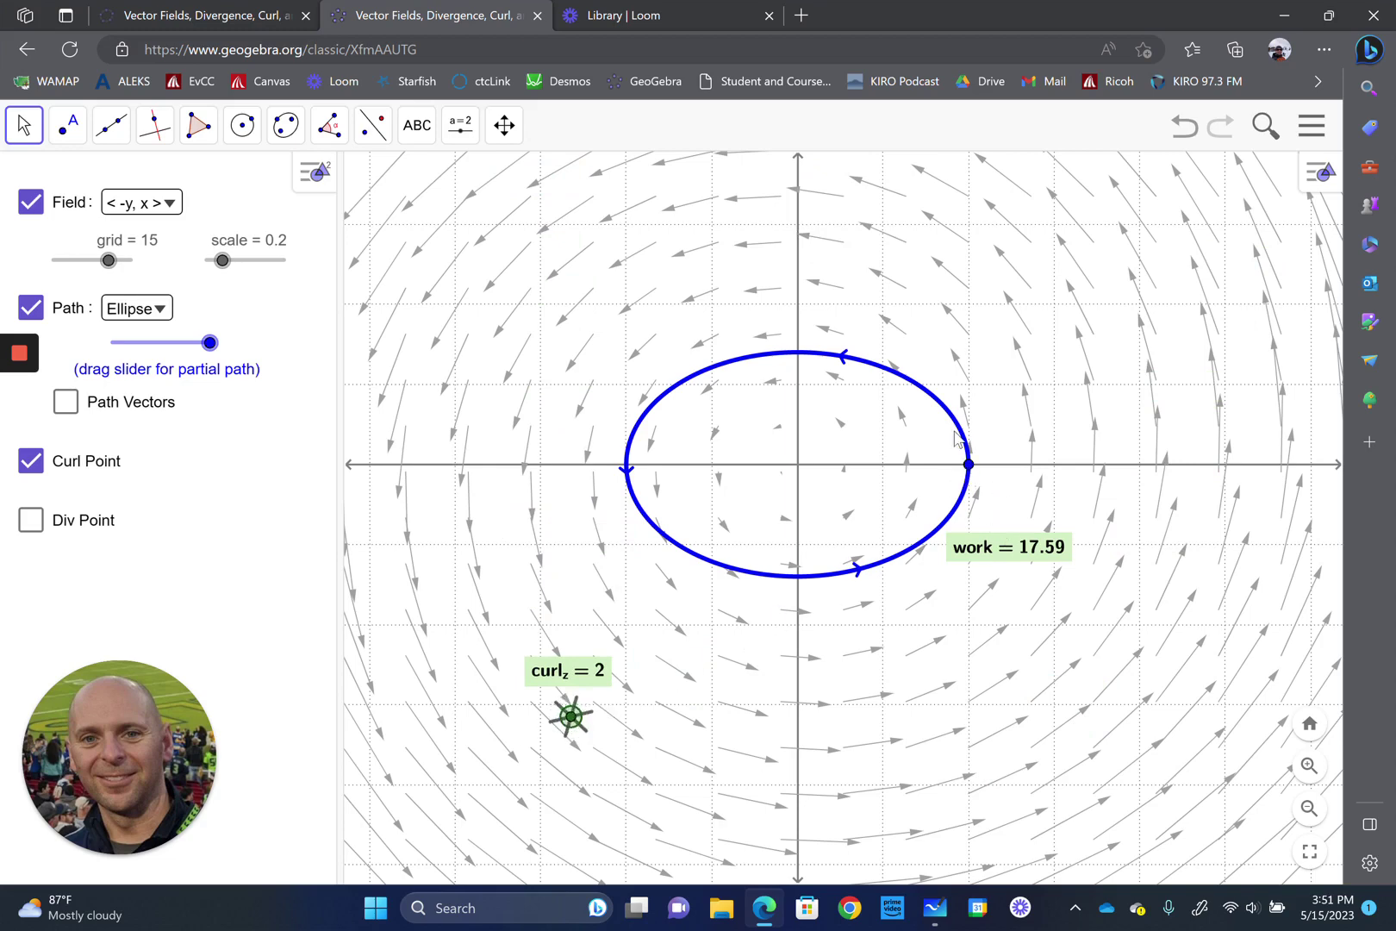
Drag the ellipse through several positions and back across the origin, with work staying 17.59
{"action": "left_click_drag", "start_coordinate": [1006, 408], "coordinate": [1132, 338]}
{"action": "left_click_drag", "start_coordinate": [1140, 465], "coordinate": [1152, 579]}
{"action": "left_click_drag", "start_coordinate": [1062, 588], "coordinate": [958, 469]}
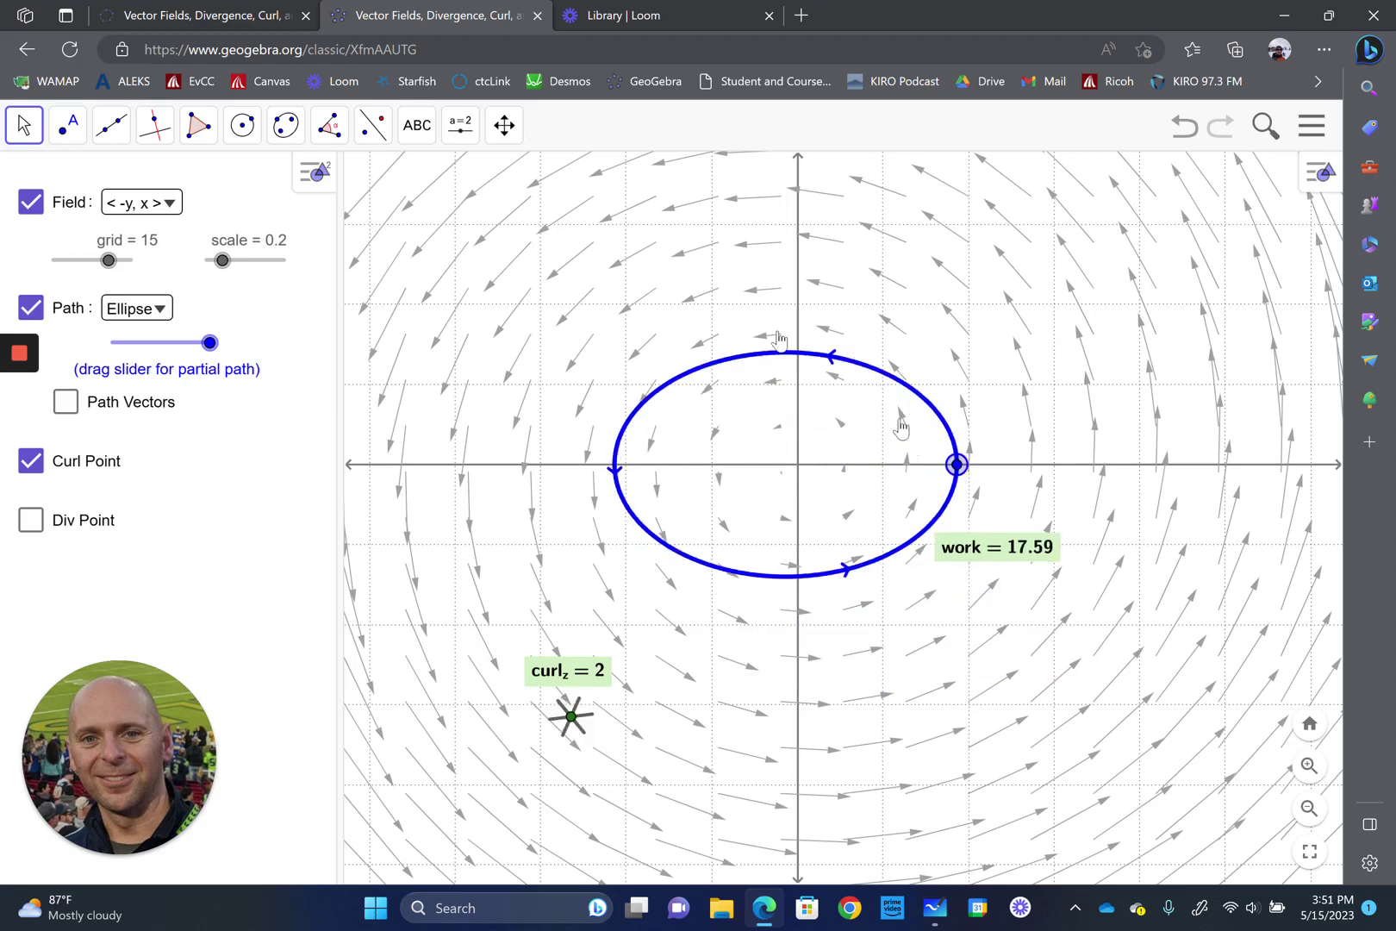
{"action": "left_click_drag", "start_coordinate": [900, 427], "coordinate": [757, 386]}
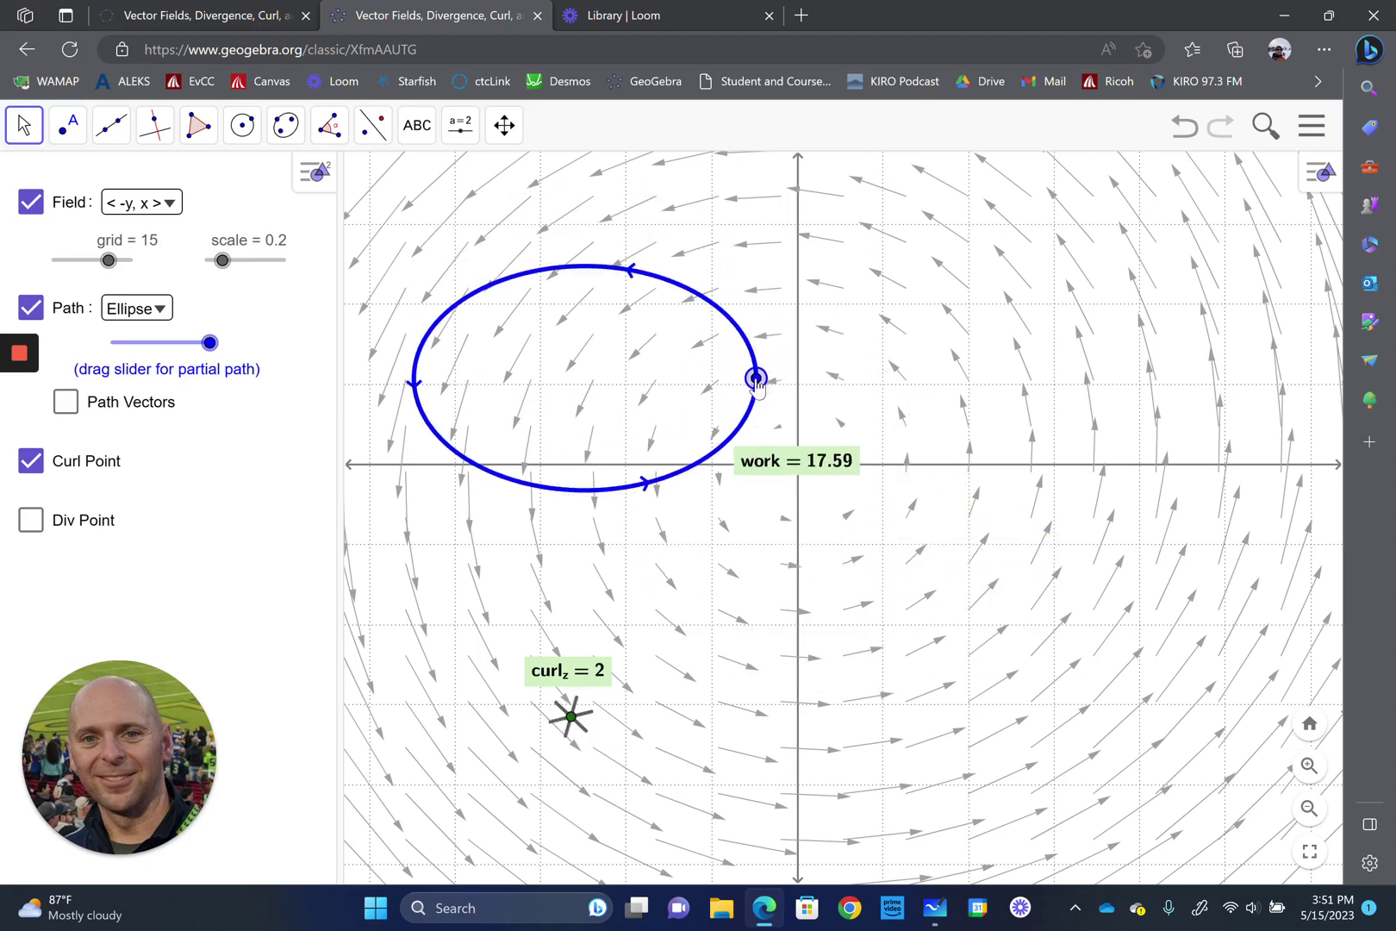
{"action": "left_click_drag", "start_coordinate": [880, 464], "coordinate": [963, 466]}
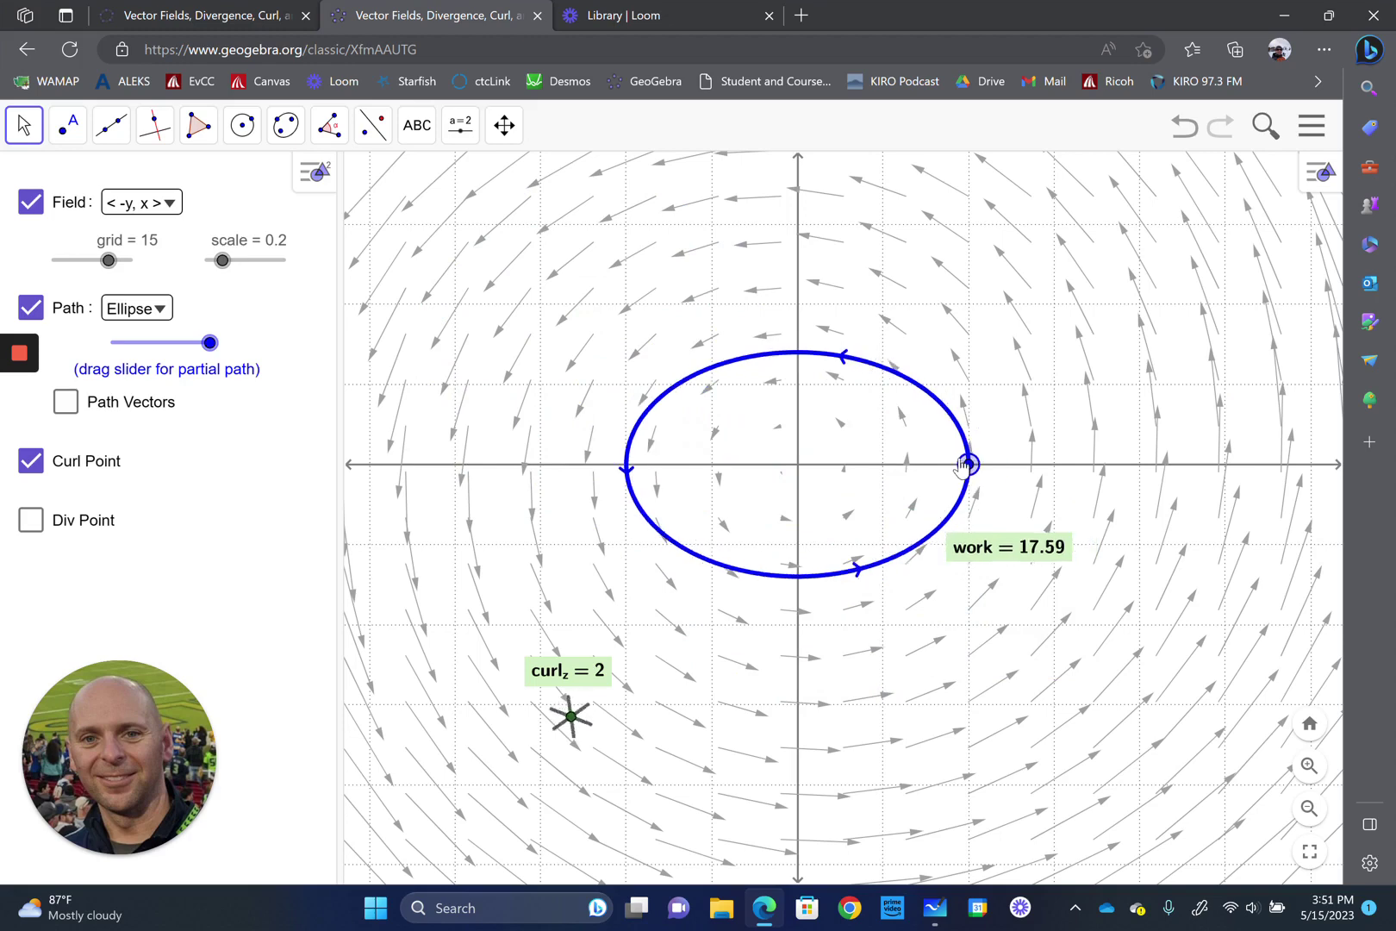
{"action": "left_click", "coordinate": [146, 312]}
Switch to the < x-y, x+y > field and move the curl point right; curl reads 2, ellipse work 17.59
{"action": "left_click", "coordinate": [155, 204]}
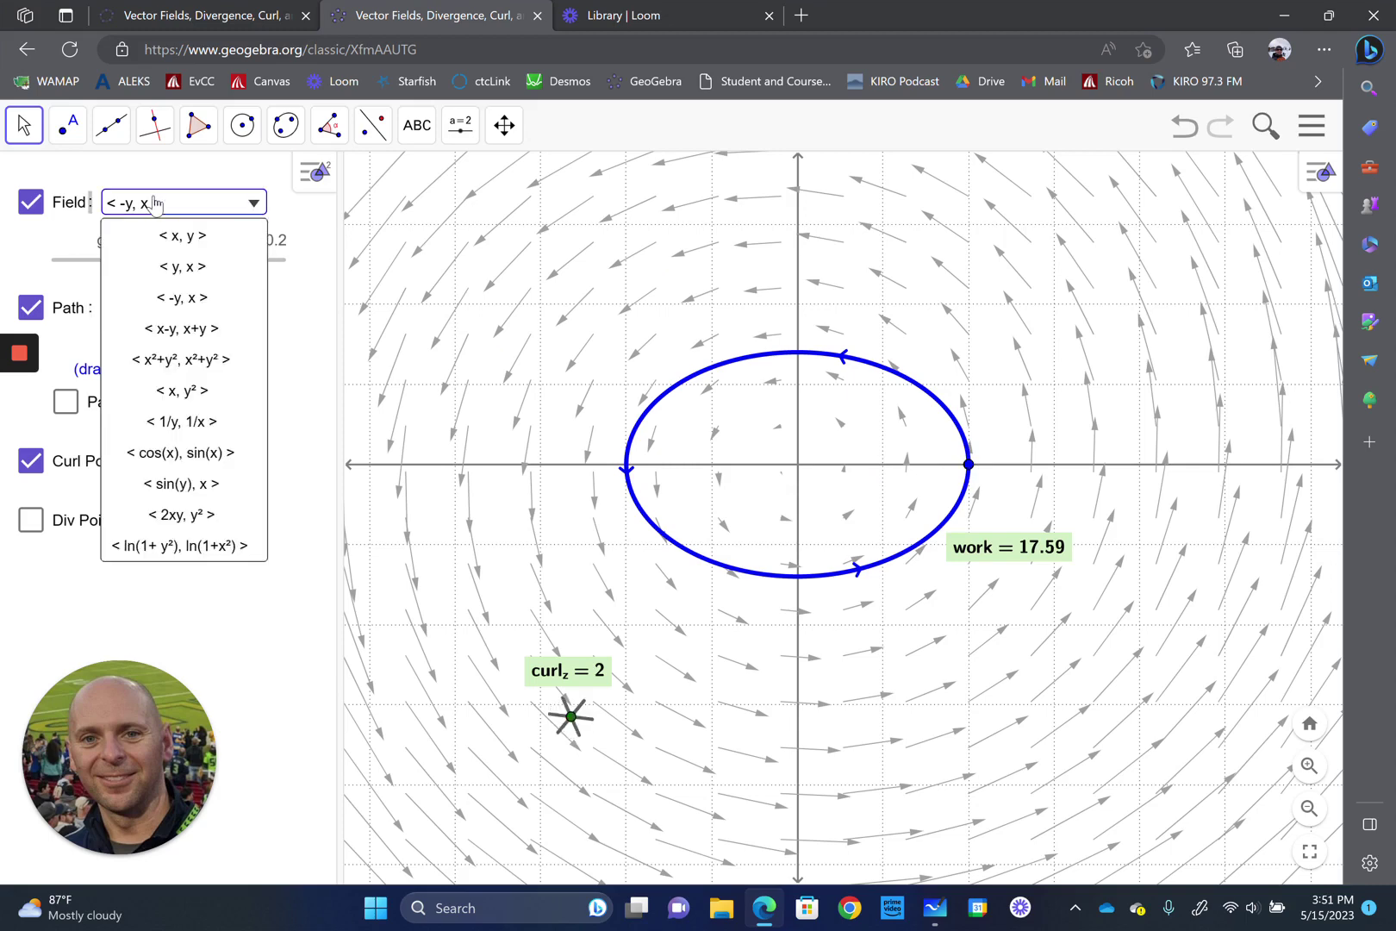
{"action": "left_click", "coordinate": [184, 332]}
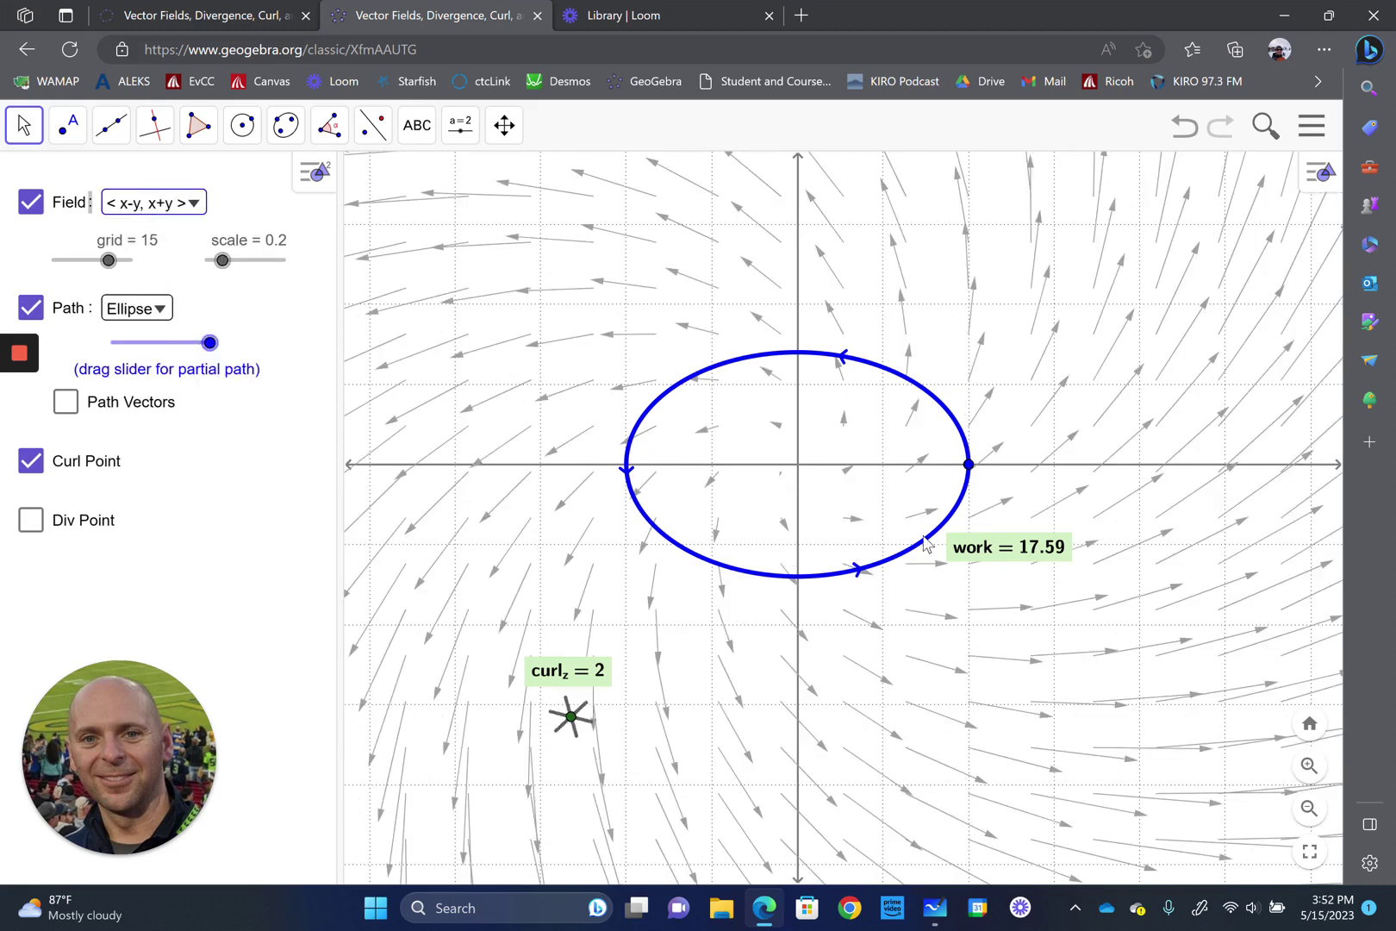
{"action": "left_click_drag", "start_coordinate": [568, 722], "coordinate": [1177, 622]}
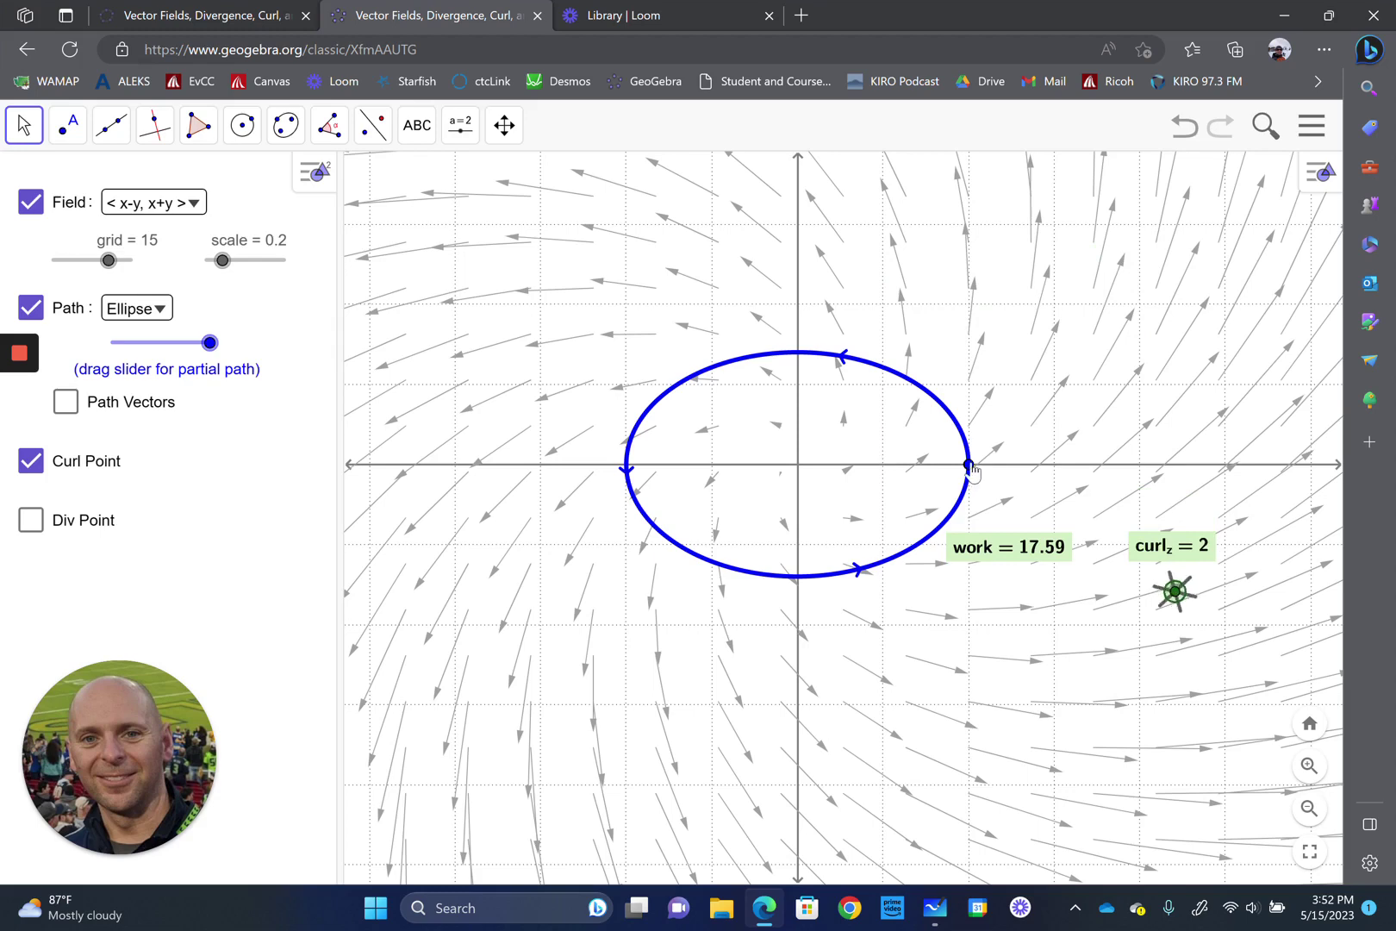
{"action": "left_click_drag", "start_coordinate": [937, 424], "coordinate": [977, 472]}
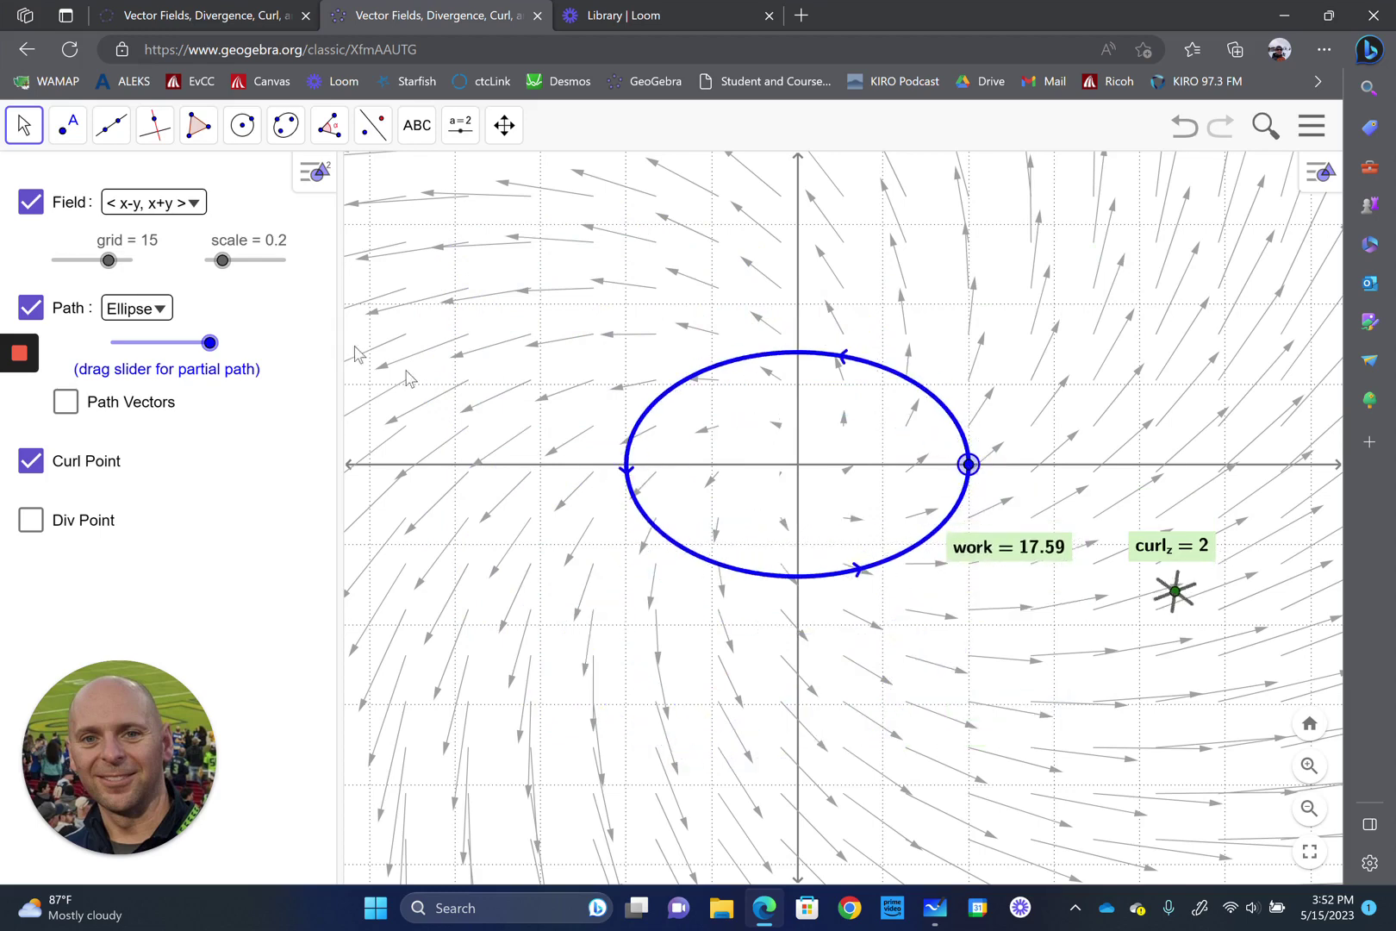
Select the < x²+y², x²+y² > field and move the curl point to the upper left
{"action": "left_click", "coordinate": [174, 211]}
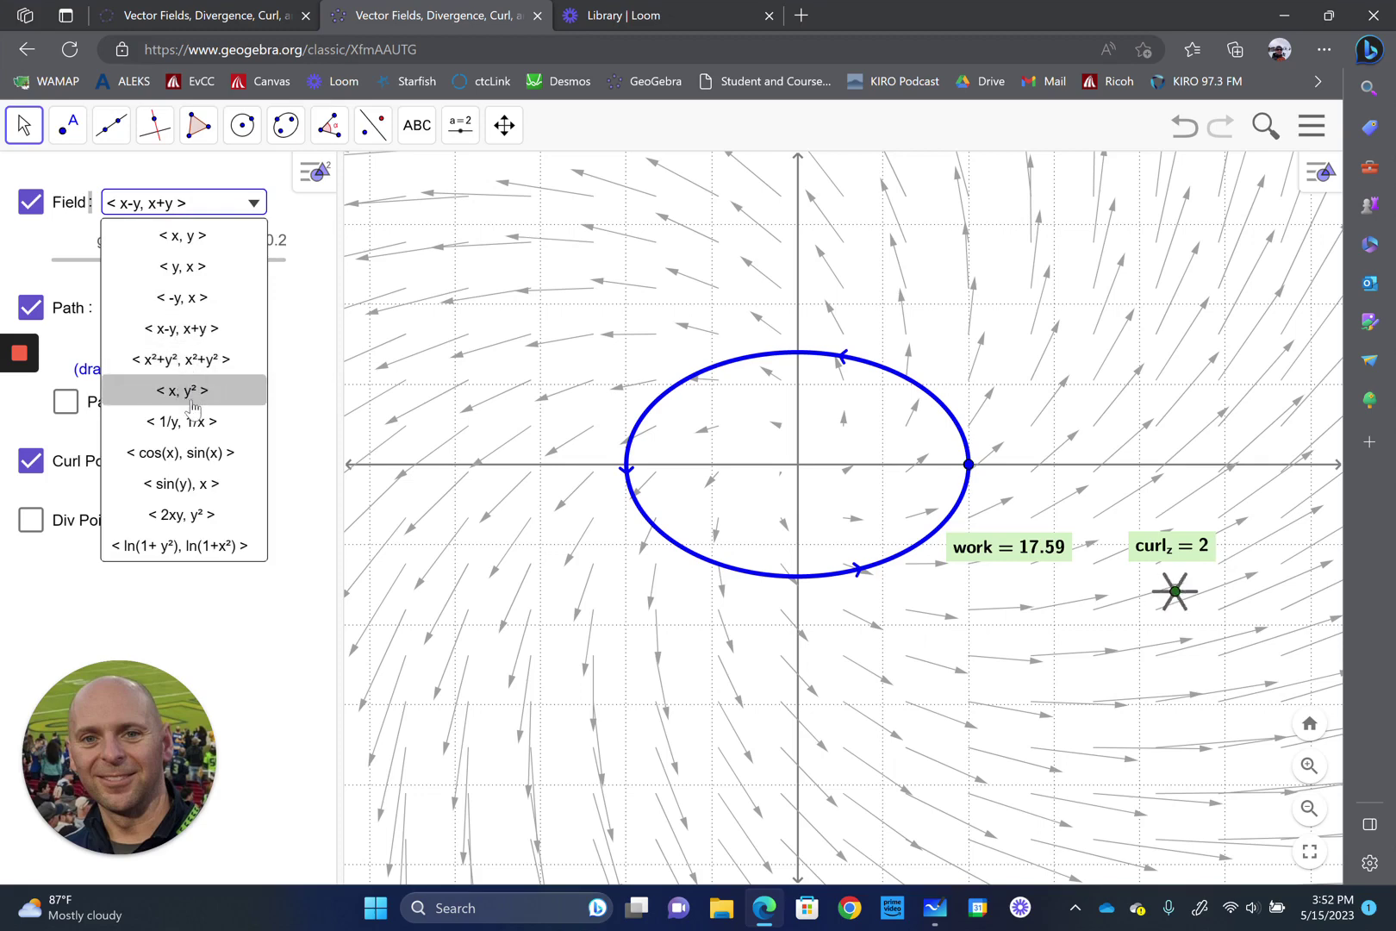
{"action": "left_click", "coordinate": [185, 359]}
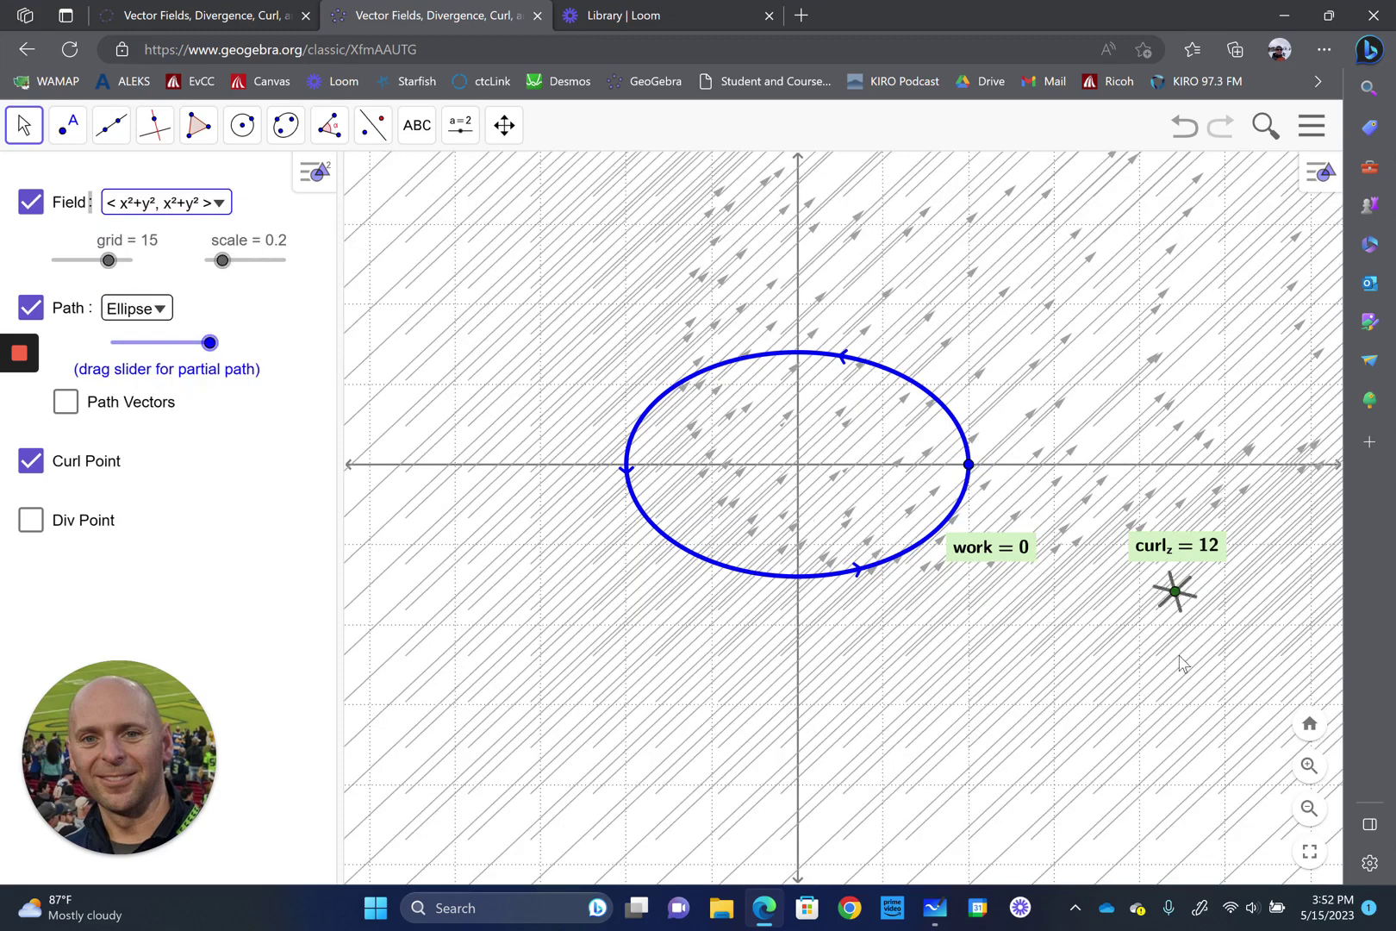
{"action": "left_click_drag", "start_coordinate": [1175, 591], "coordinate": [628, 293]}
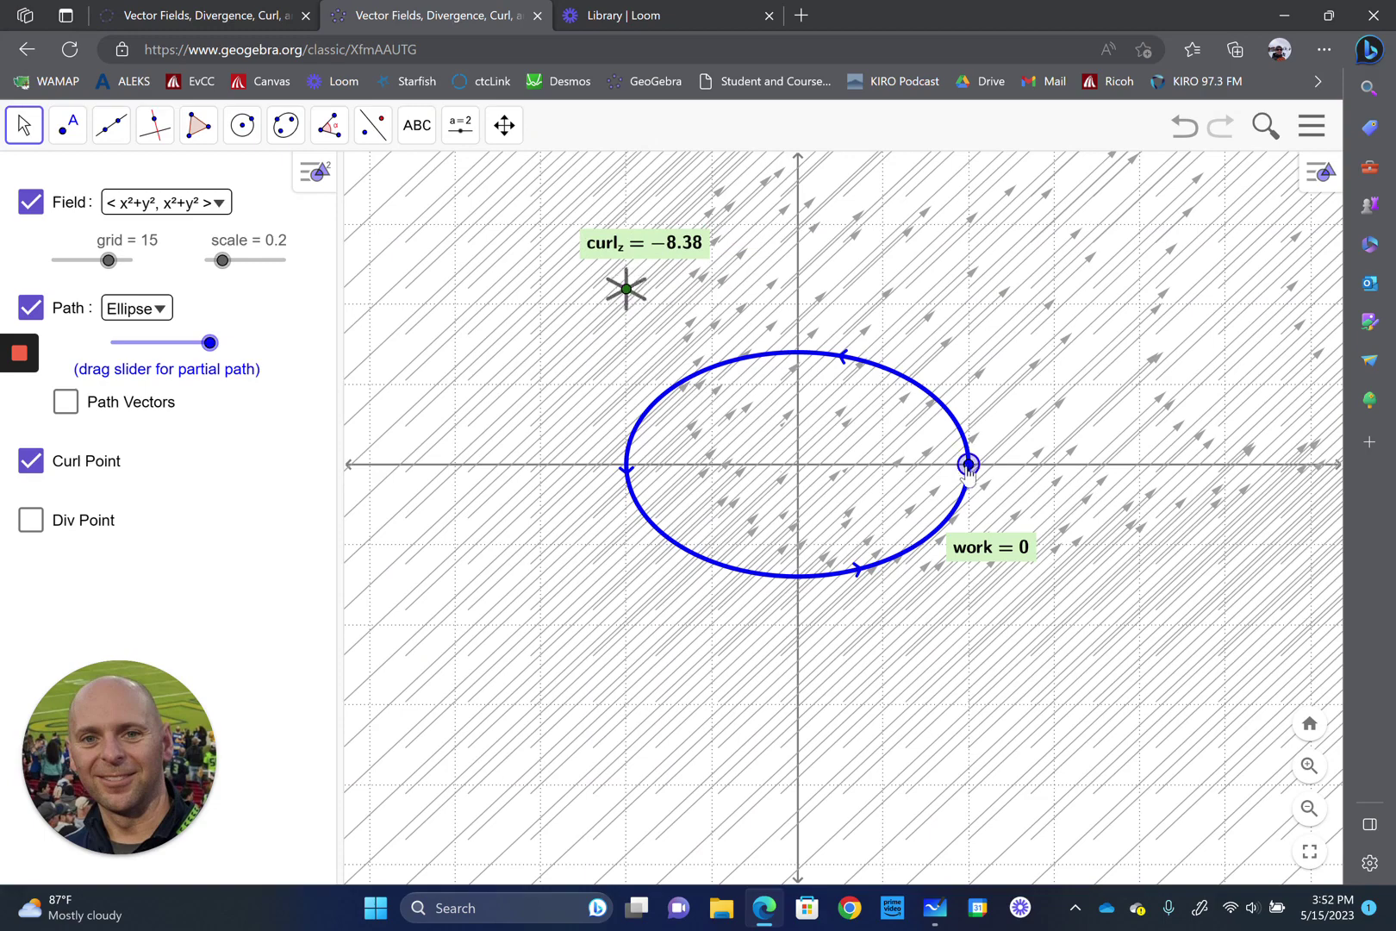
Shift the ellipse down-right for work 56.32, then probe curl at other points, ending at −2.1
{"action": "left_click_drag", "start_coordinate": [968, 465], "coordinate": [1099, 606]}
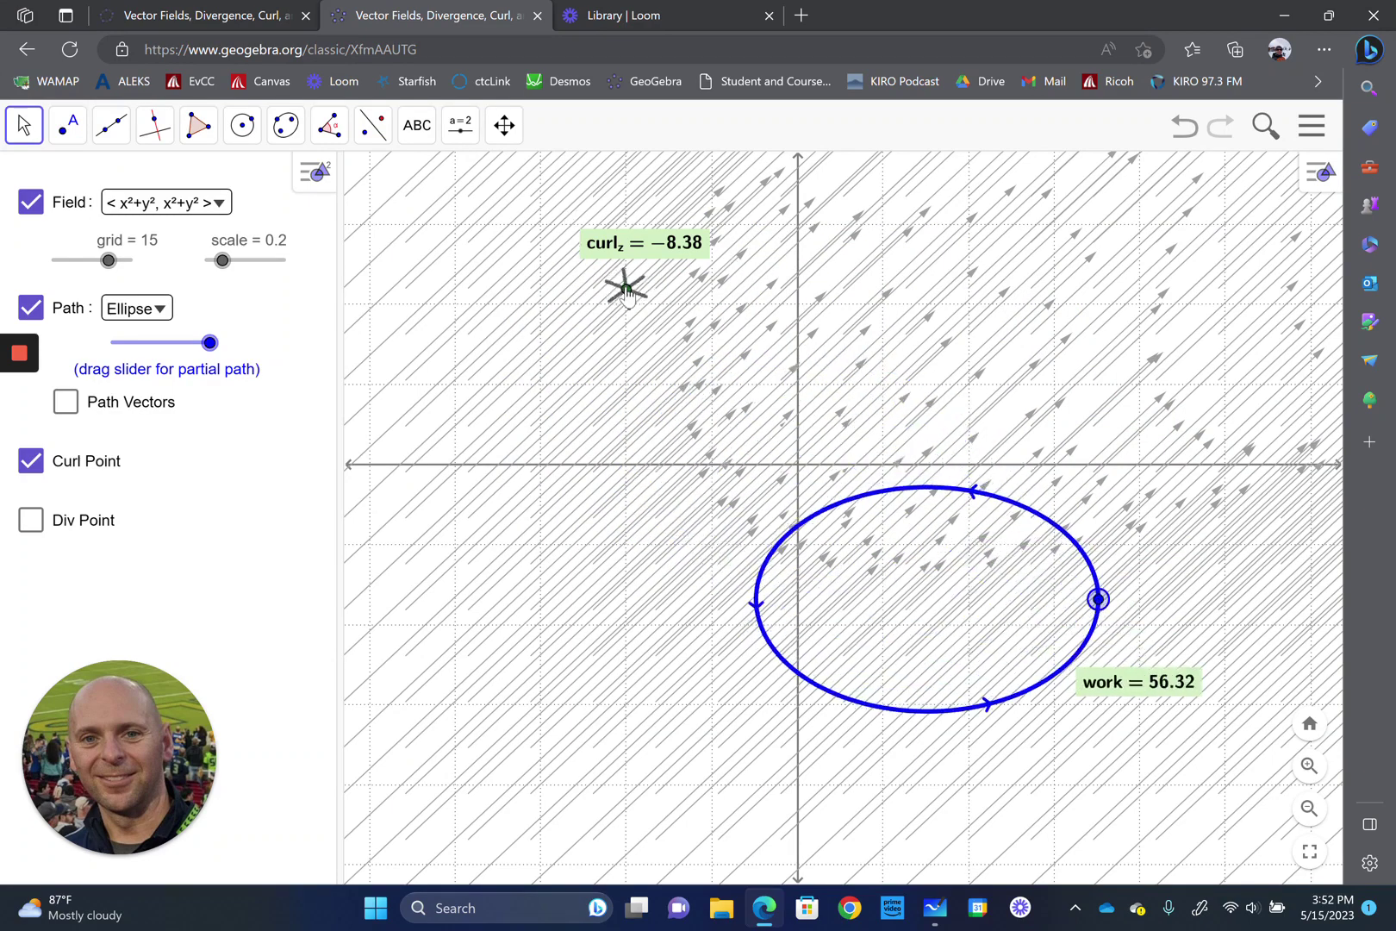
{"action": "left_click_drag", "start_coordinate": [628, 294], "coordinate": [963, 369]}
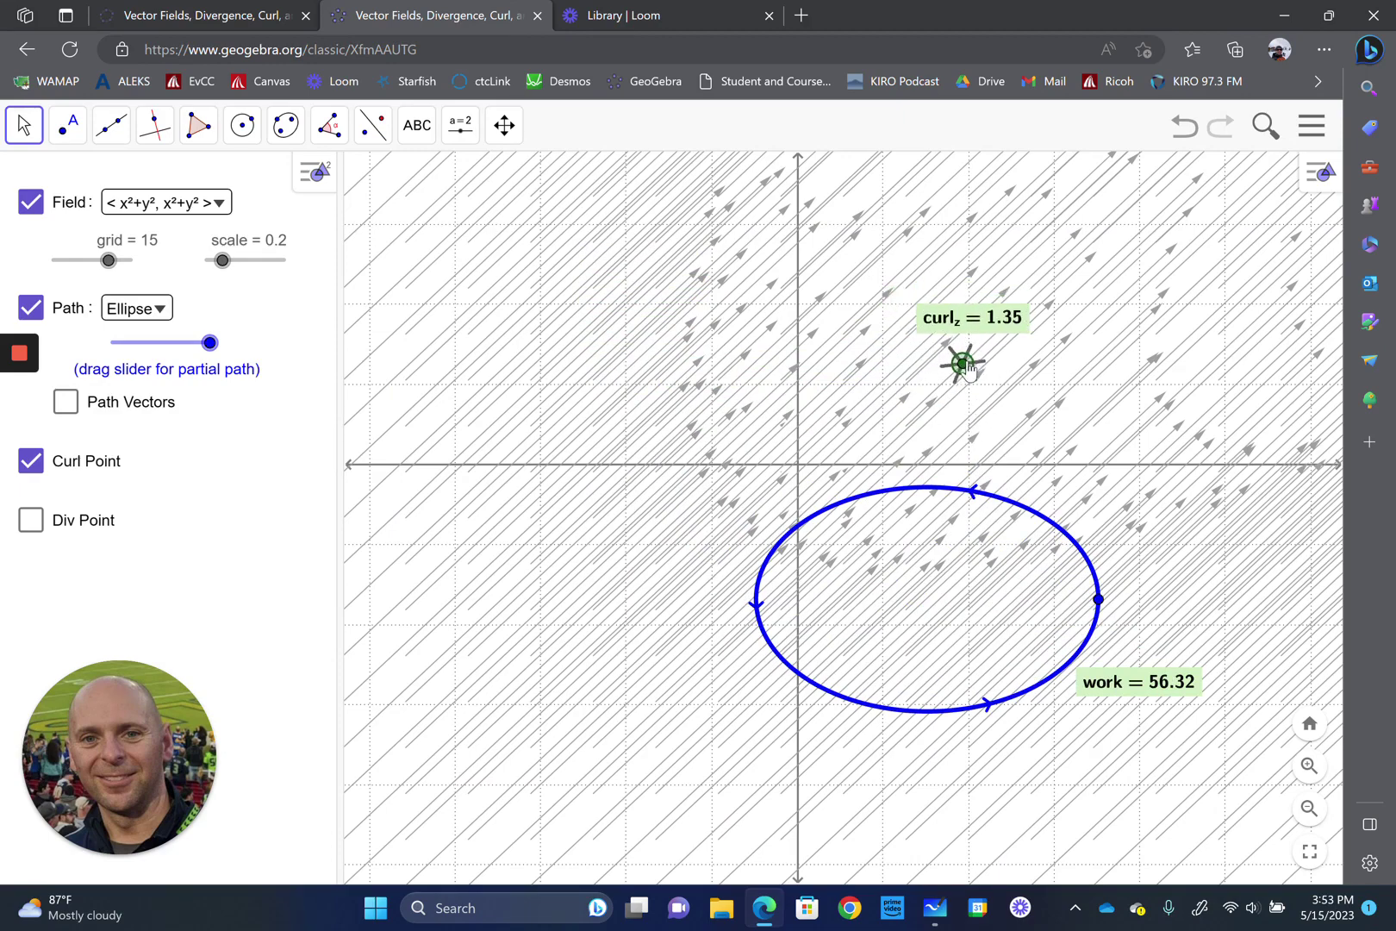
{"action": "left_click_drag", "start_coordinate": [982, 376], "coordinate": [650, 517]}
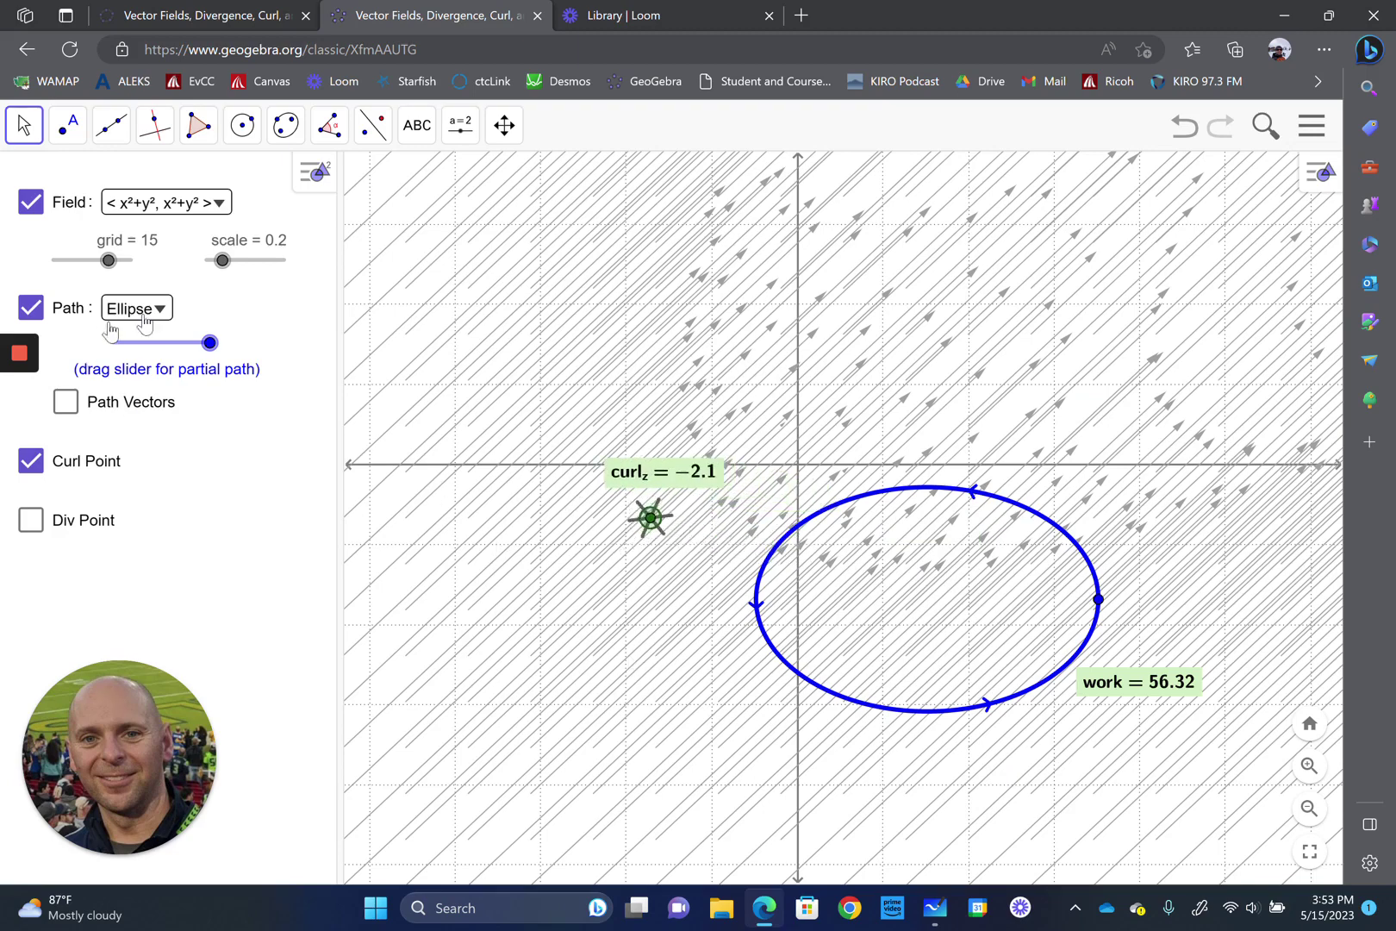
Select the < sin(y), x > field and move the curl point above the x-axis
{"action": "left_click", "coordinate": [154, 204]}
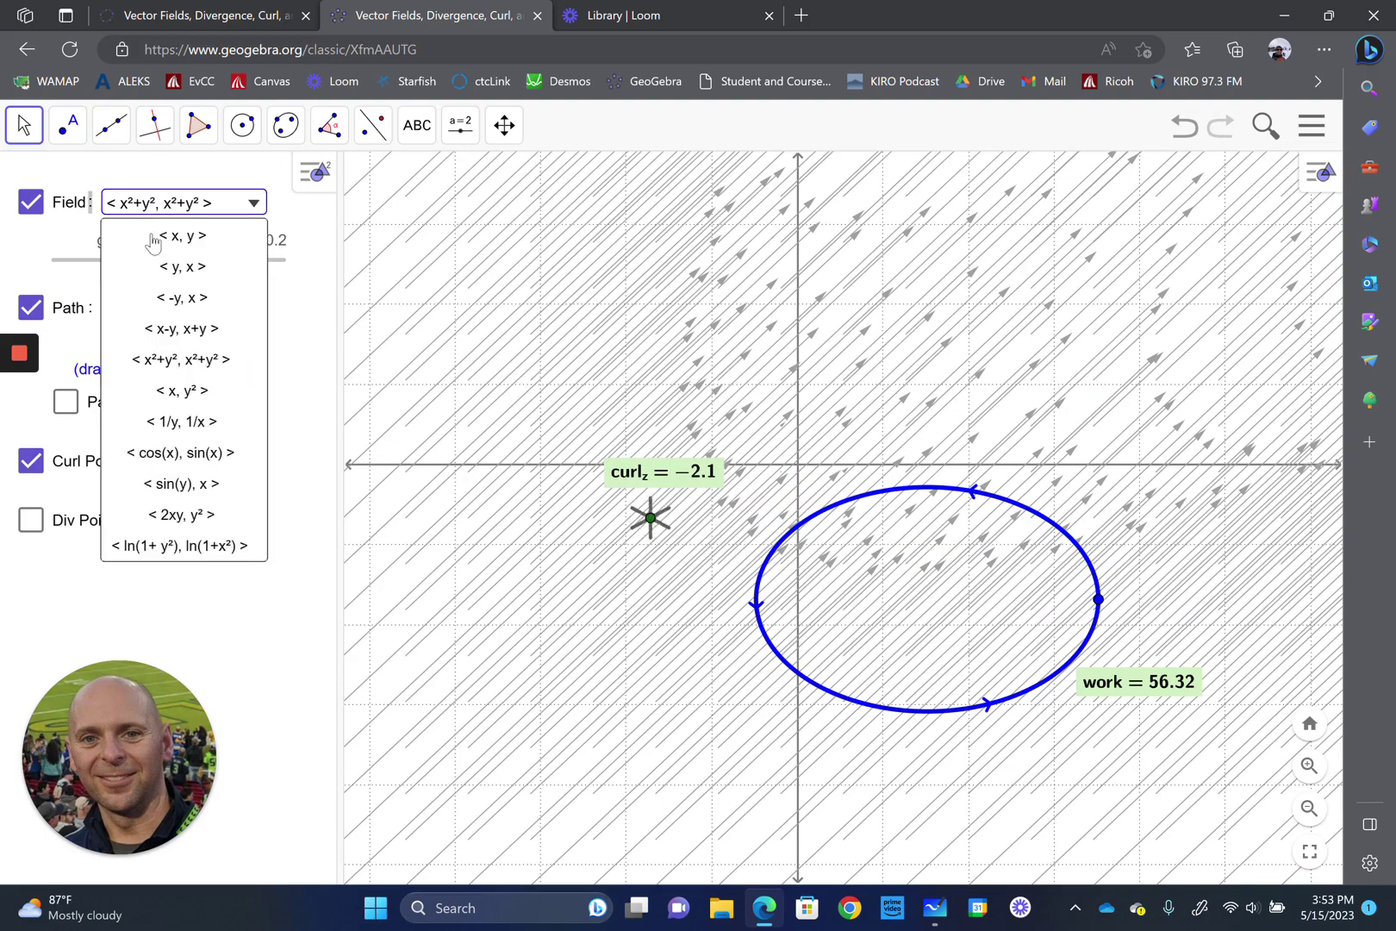
{"action": "left_click", "coordinate": [203, 485]}
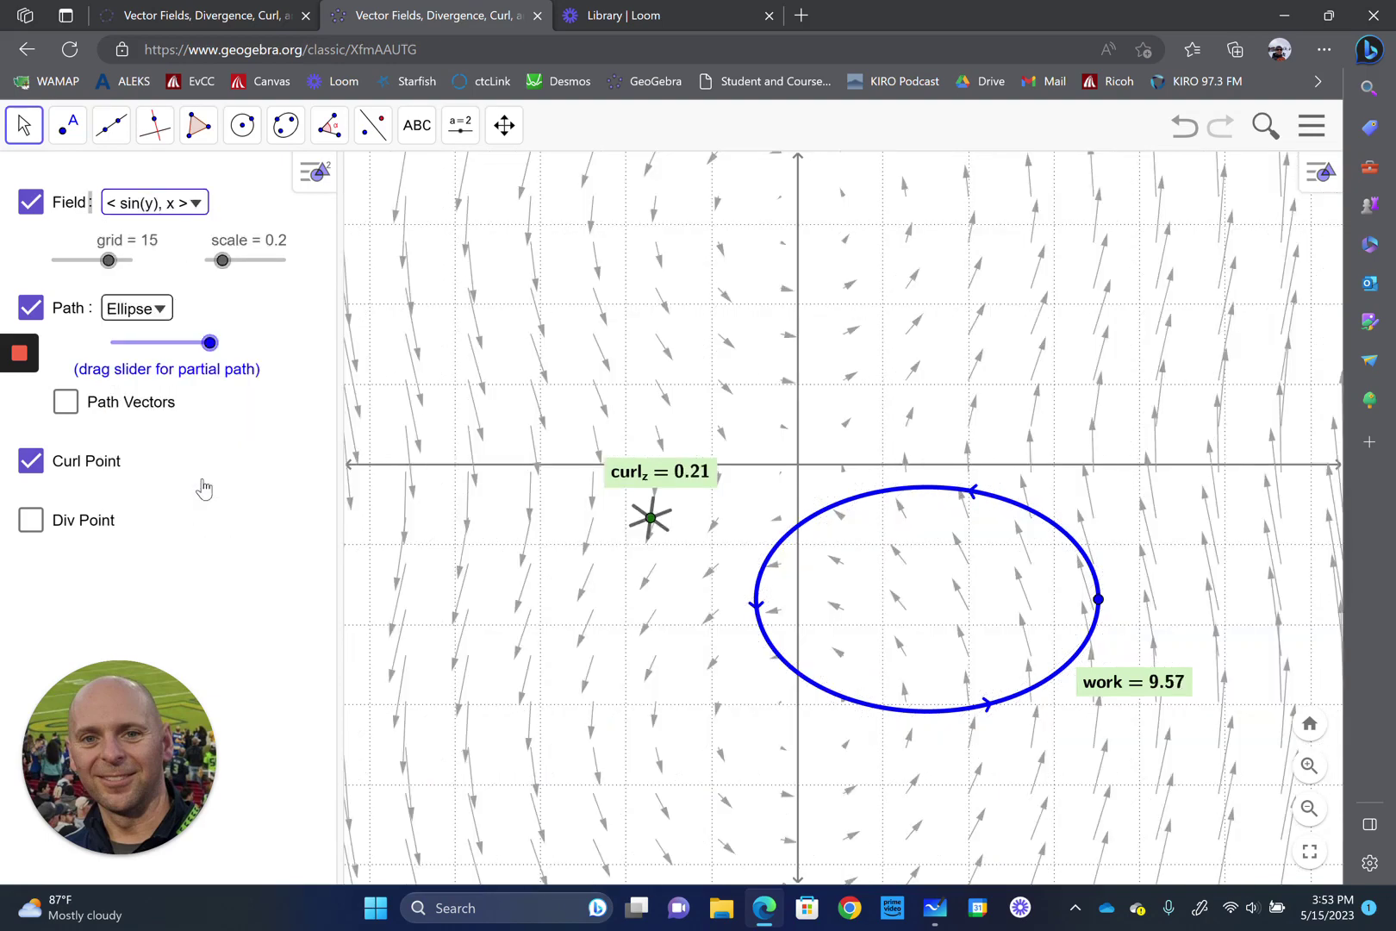
{"action": "left_click_drag", "start_coordinate": [650, 518], "coordinate": [994, 323]}
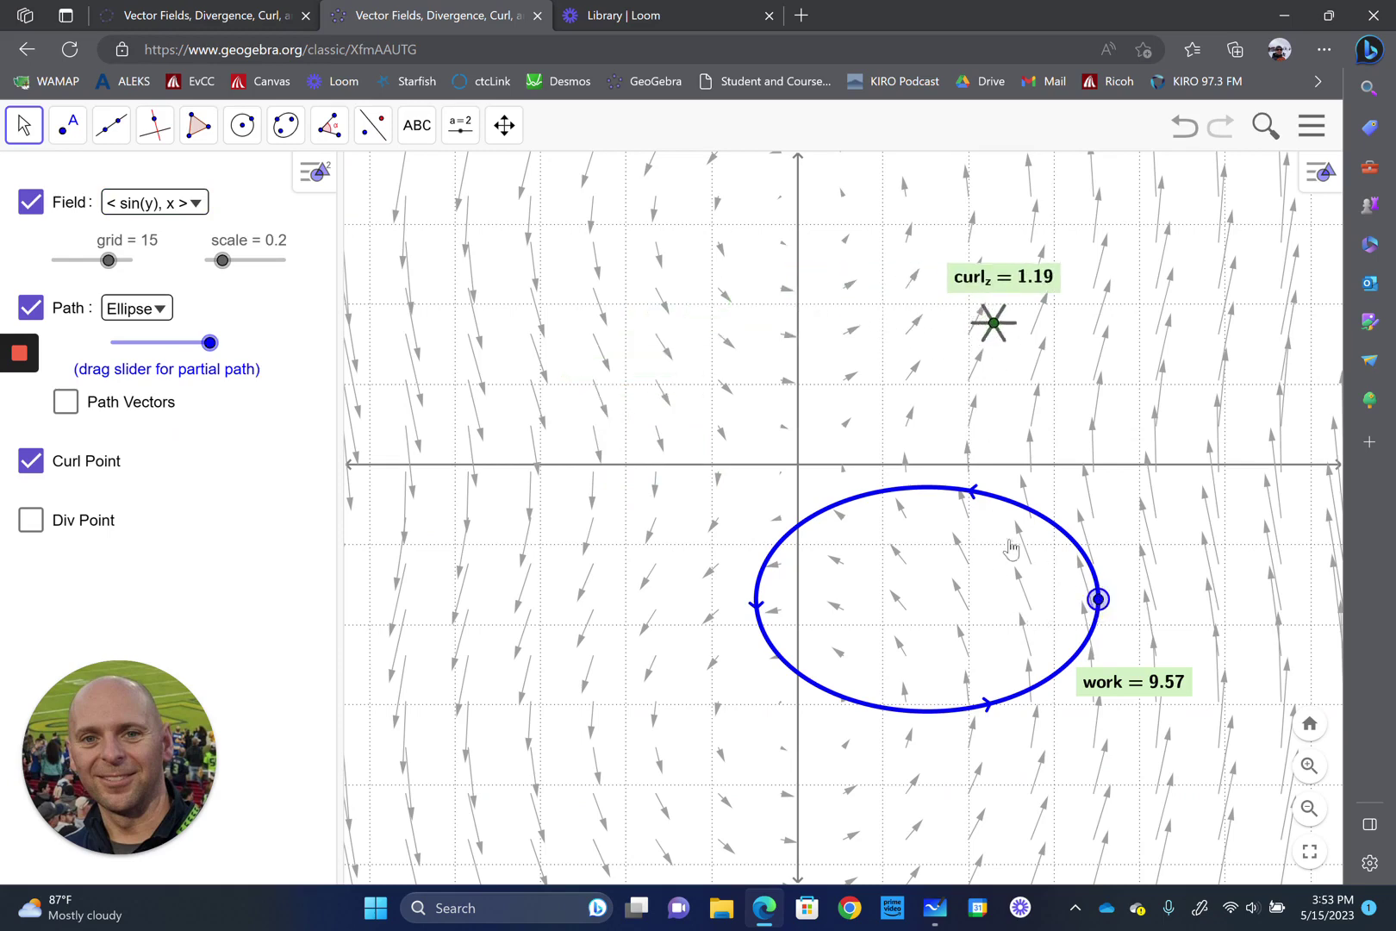
Recentre the ellipse on the origin for work 1.99 and place the curl point so curl_z reads 0.76
{"action": "left_click_drag", "start_coordinate": [1098, 600], "coordinate": [967, 465]}
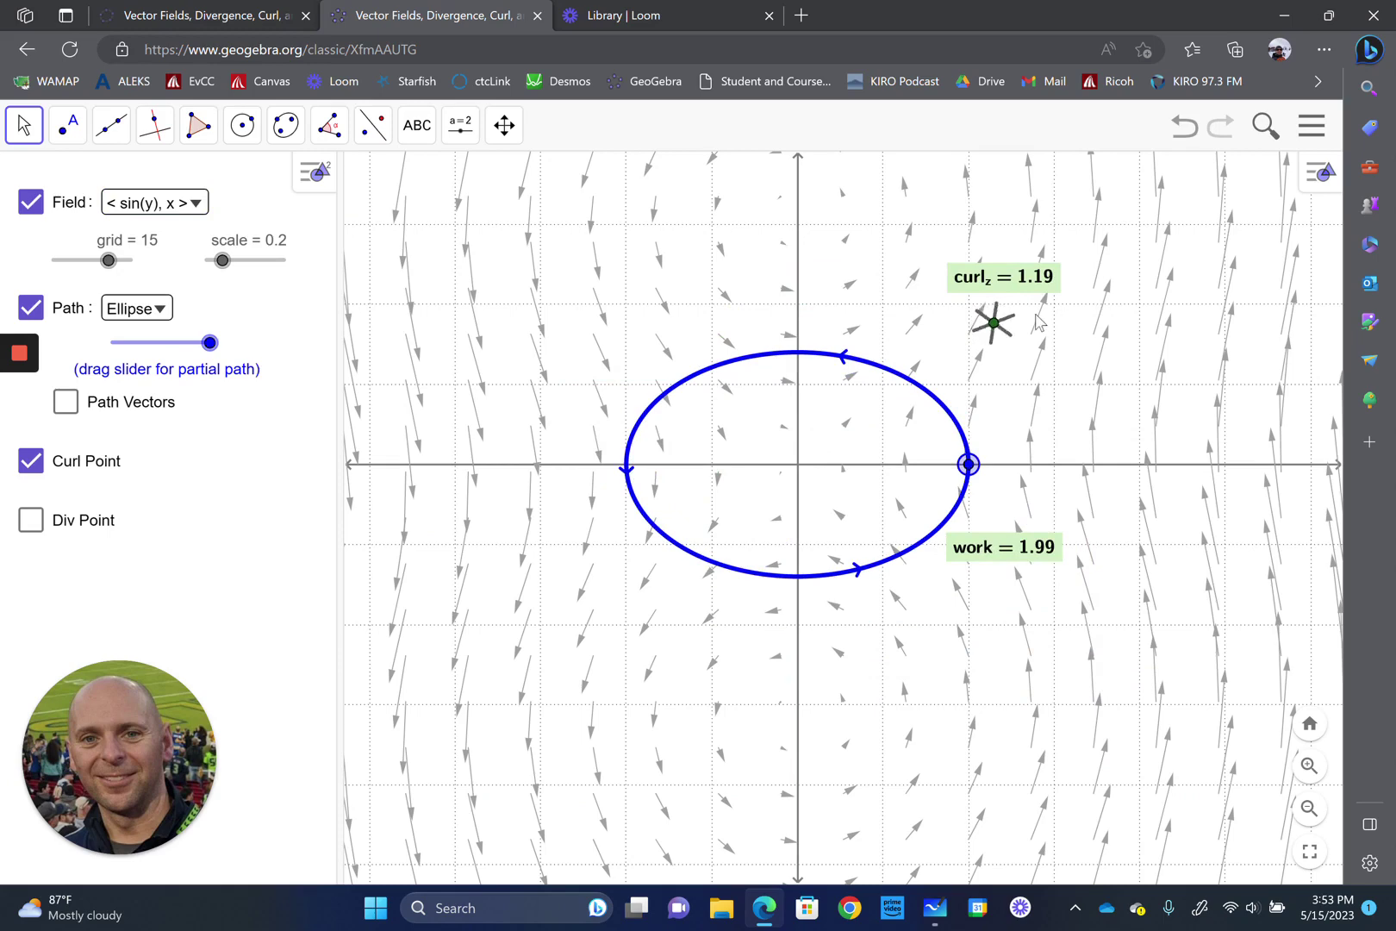
{"action": "left_click_drag", "start_coordinate": [996, 326], "coordinate": [574, 427]}
{"action": "left_click_drag", "start_coordinate": [569, 367], "coordinate": [571, 368]}
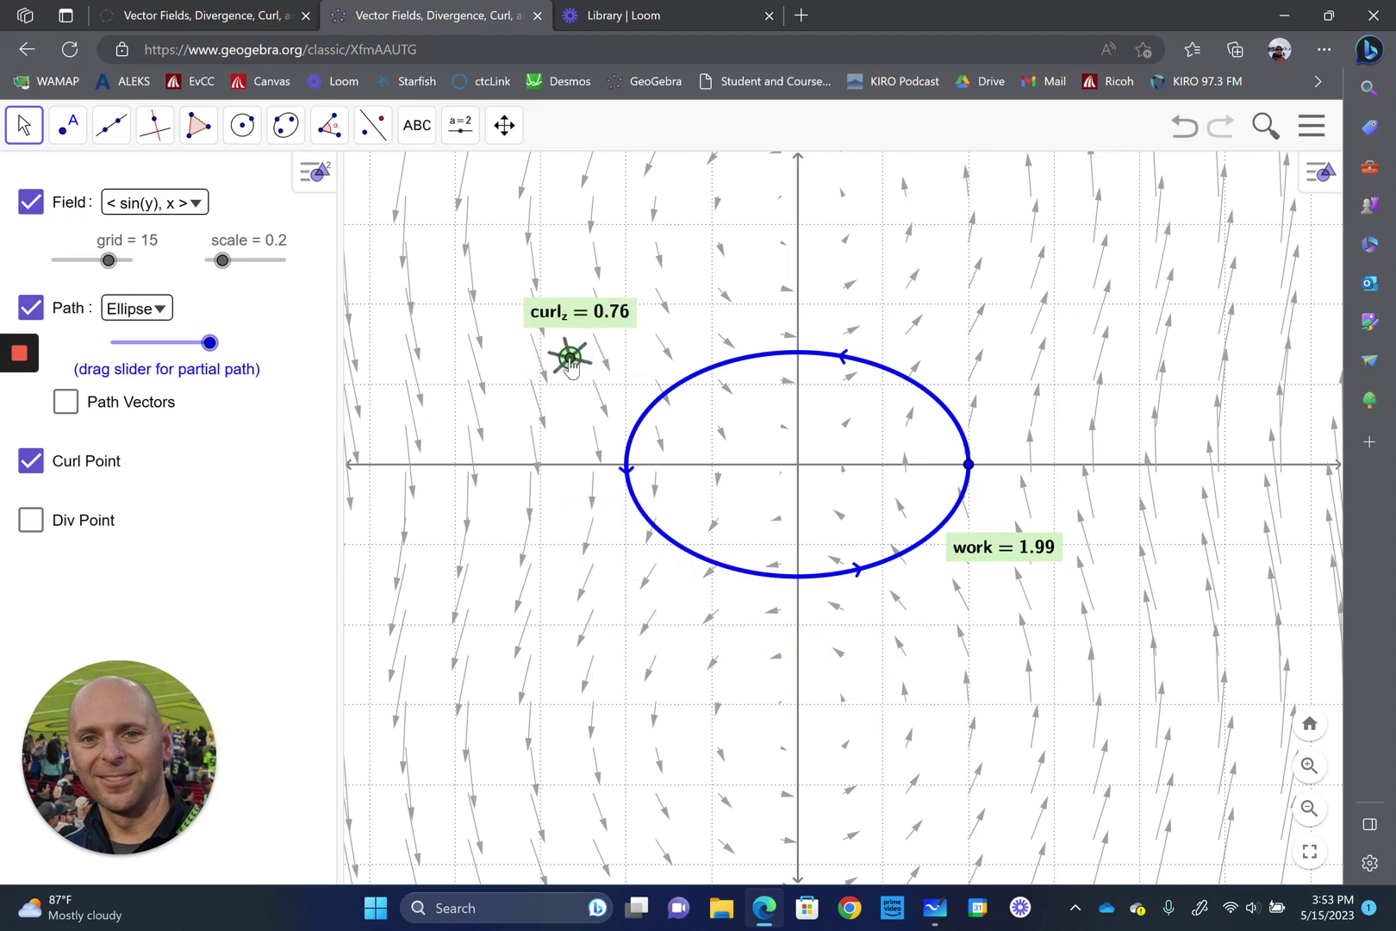
{"action": "left_click", "coordinate": [155, 203]}
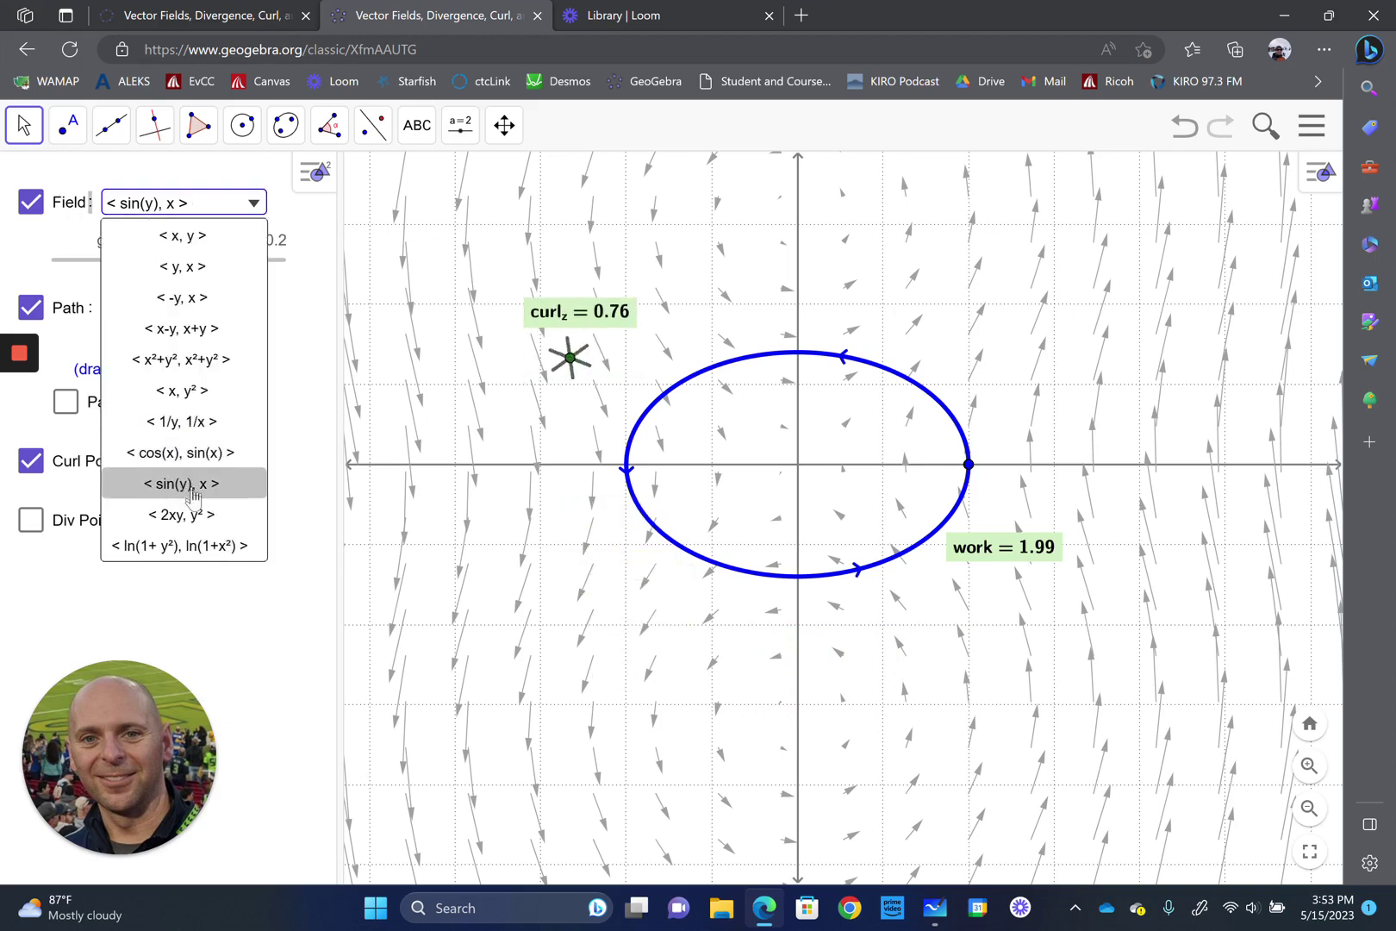